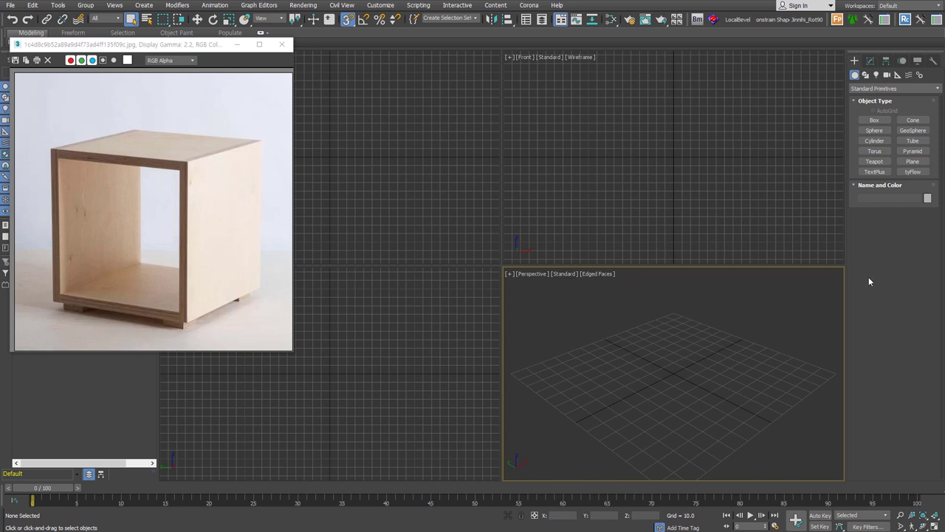
Draw a box and size it as a 100 × 100 × 100 cube.
{"action": "left_click", "coordinate": [875, 120]}
{"action": "left_click_drag", "start_coordinate": [680, 342], "coordinate": [694, 458]}
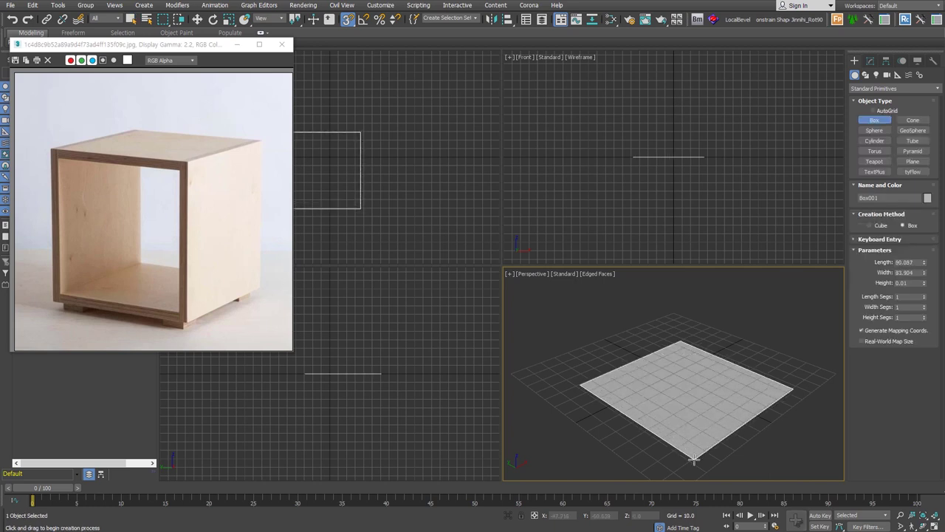
{"action": "left_click", "coordinate": [510, 262]}
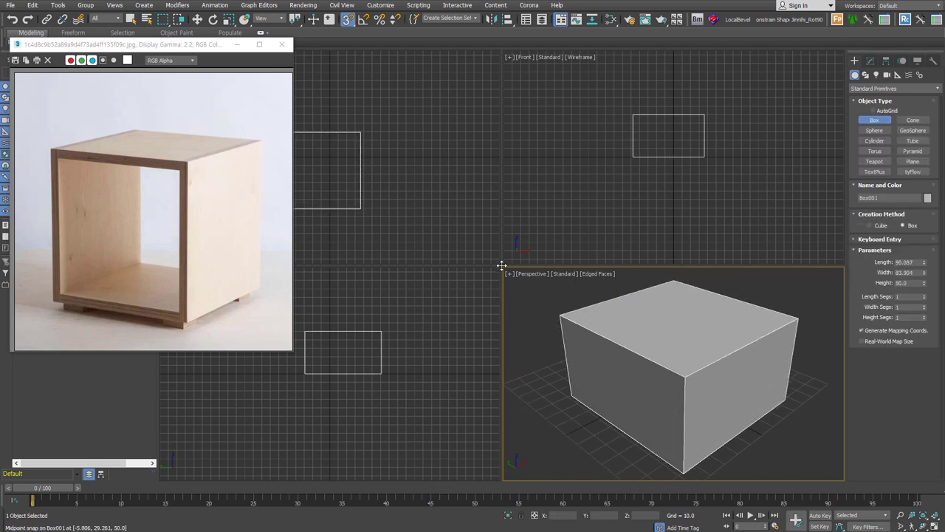
Enlarge the Perspective viewport, switch it to orthographic and frame the cube.
{"action": "left_click_drag", "start_coordinate": [501, 265], "coordinate": [411, 142]}
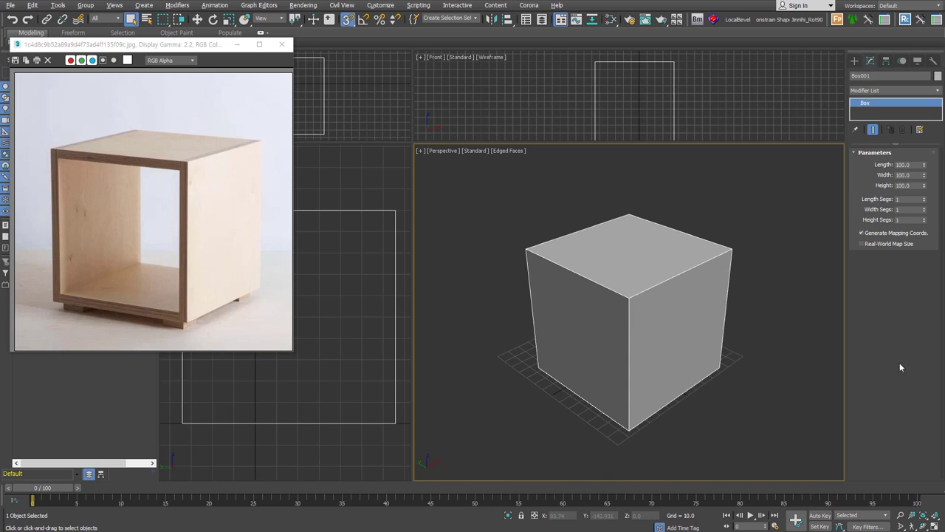
{"action": "middle_click_drag", "start_coordinate": [782, 295], "coordinate": [639, 188], "text": "alt"}
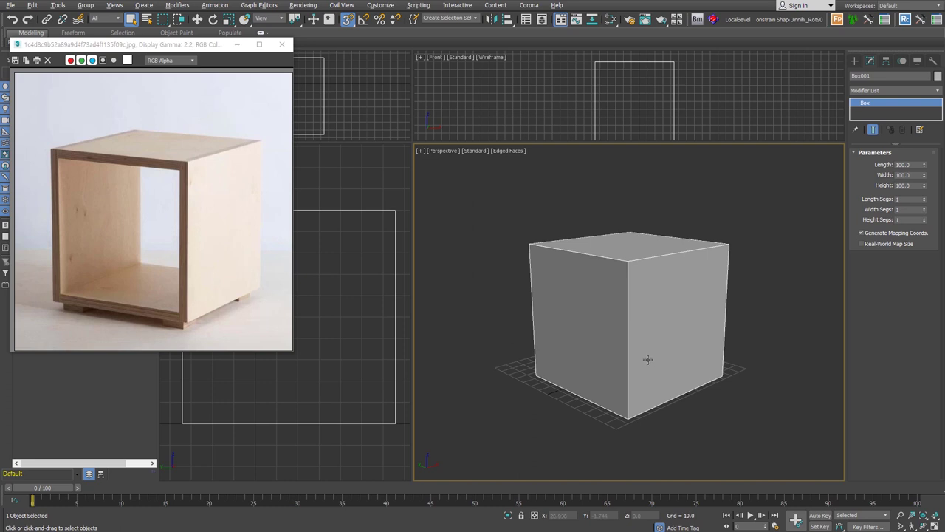
{"action": "middle_click_drag", "start_coordinate": [648, 359], "coordinate": [668, 362], "text": "alt"}
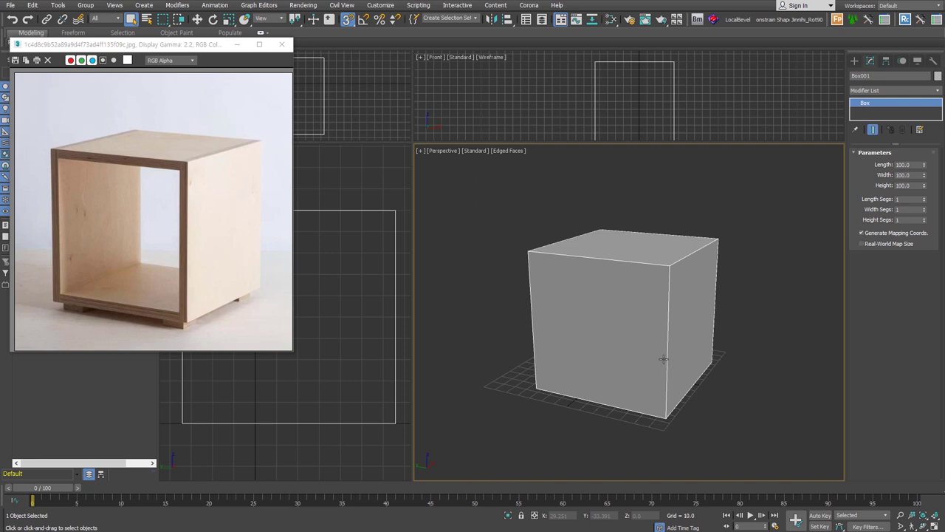
{"action": "middle_click_drag", "start_coordinate": [717, 387], "coordinate": [691, 384], "text": "alt"}
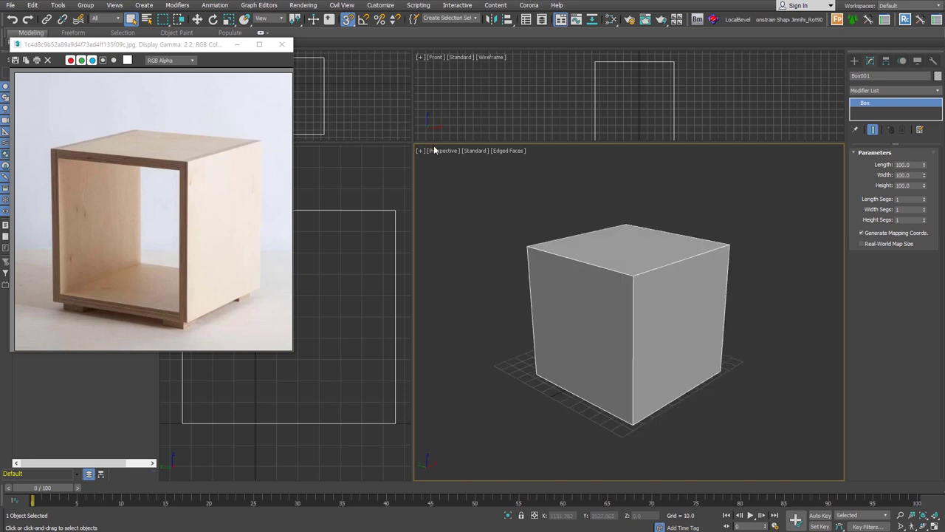
{"action": "middle_click_drag", "start_coordinate": [660, 325], "coordinate": [663, 338]}
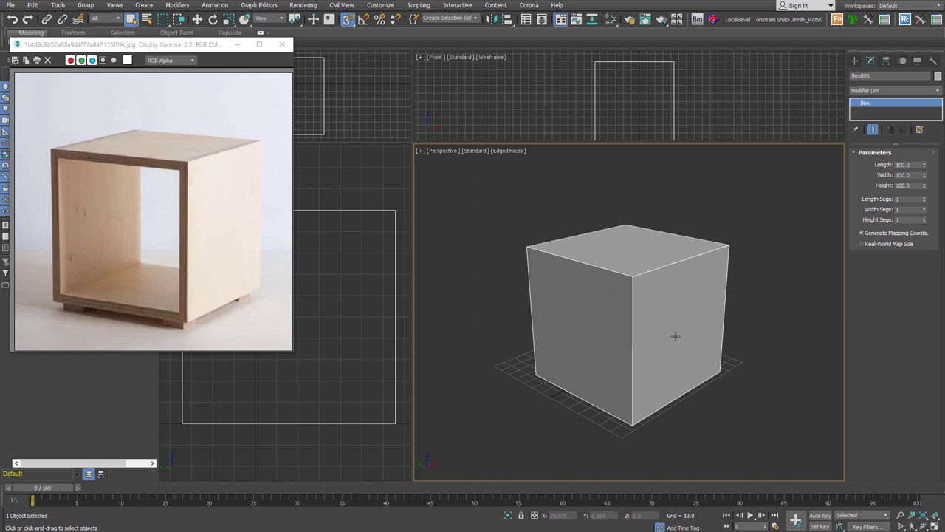
{"action": "key", "text": "u"}
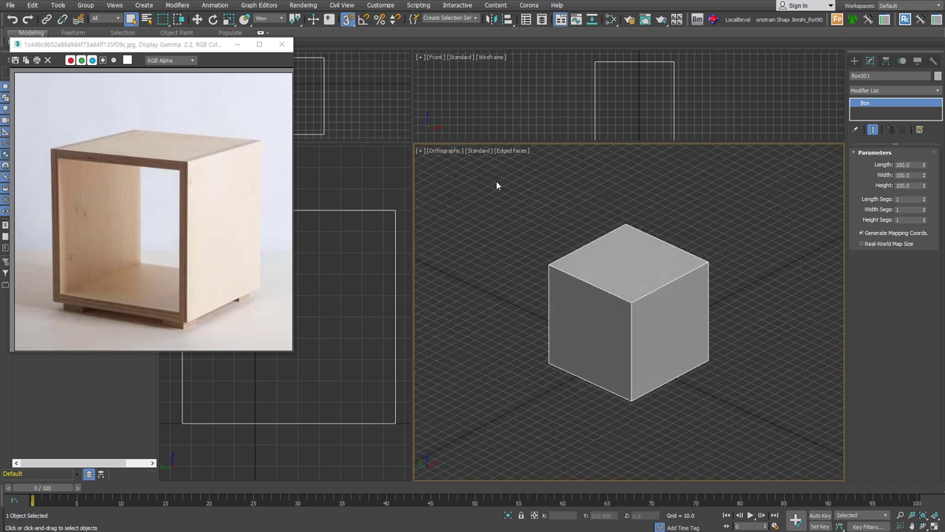
{"action": "mouse_move", "coordinate": [671, 339]}
{"action": "middle_mouse_down", "text": "alt"}
{"action": "mouse_move", "coordinate": [628, 353]}
{"action": "mouse_move", "coordinate": [770, 412]}
{"action": "mouse_move", "coordinate": [677, 343]}
{"action": "middle_mouse_up", "text": "alt"}
{"action": "key", "text": "z"}
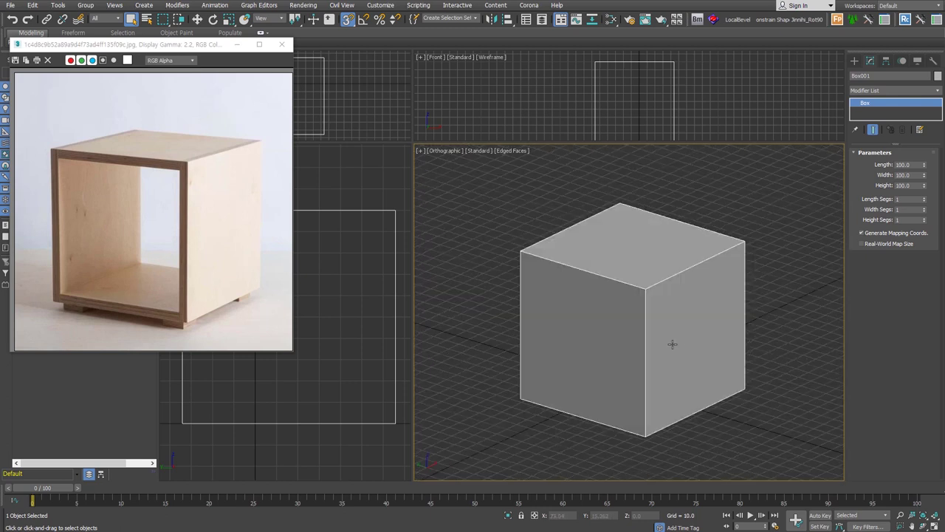
Hide the home grid and convert the box to an Editable Poly.
{"action": "key", "text": "g"}
{"action": "right_click", "coordinate": [573, 224]}
{"action": "mouse_move", "coordinate": [590, 326]}
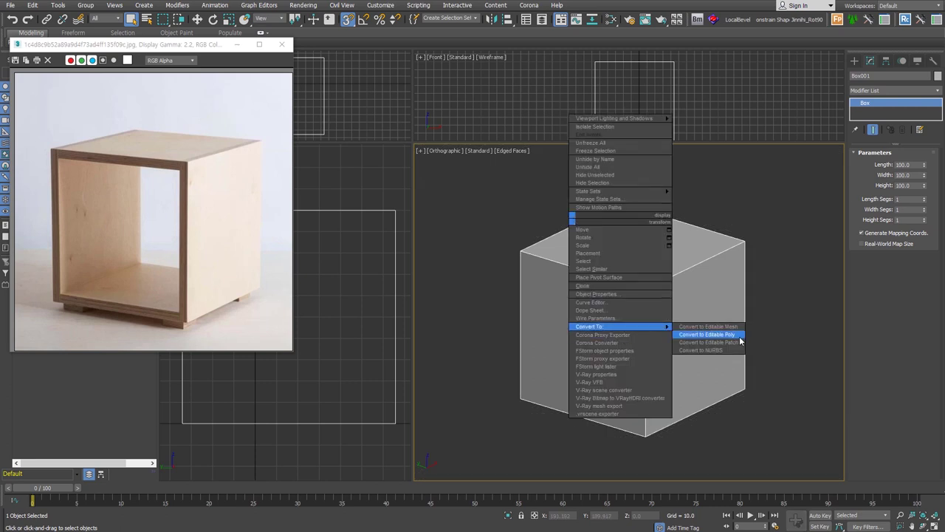
{"action": "left_click", "coordinate": [741, 340]}
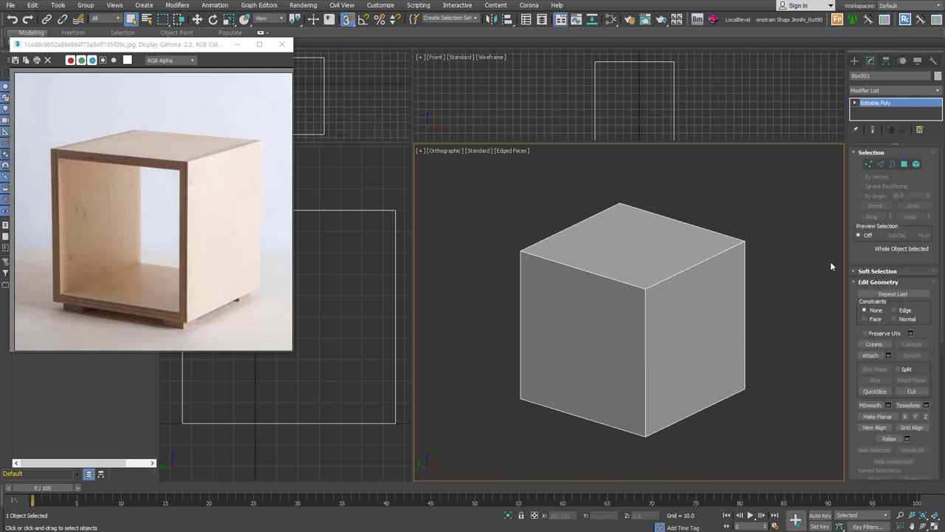
Expand the Editable Poly stack and pick the Polygon sub-object level.
{"action": "left_click", "coordinate": [859, 106]}
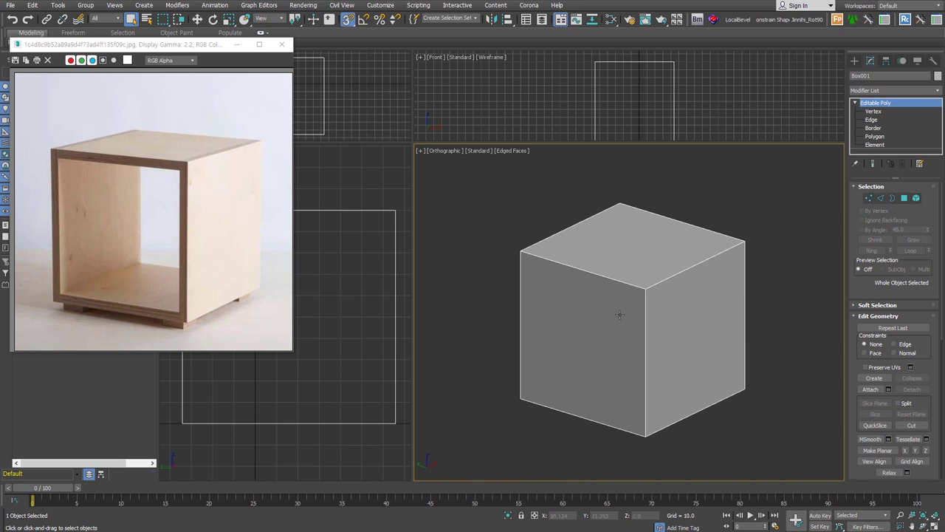
{"action": "left_click", "coordinate": [917, 198]}
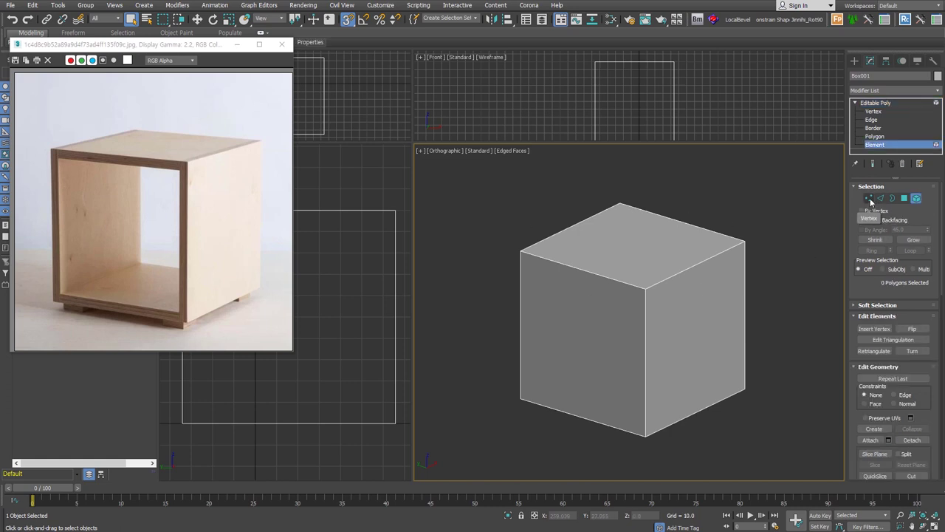
{"action": "left_click", "coordinate": [869, 198]}
{"action": "left_click", "coordinate": [880, 199]}
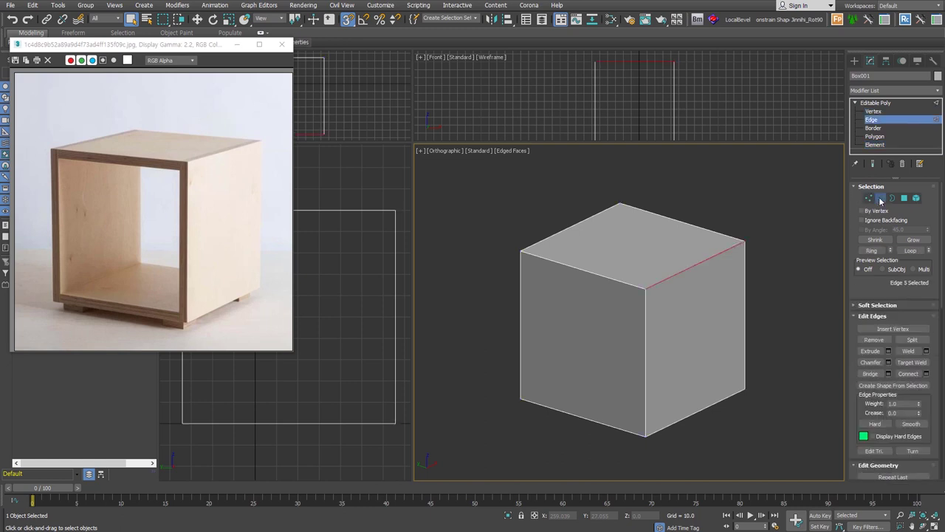
{"action": "left_click", "coordinate": [904, 198]}
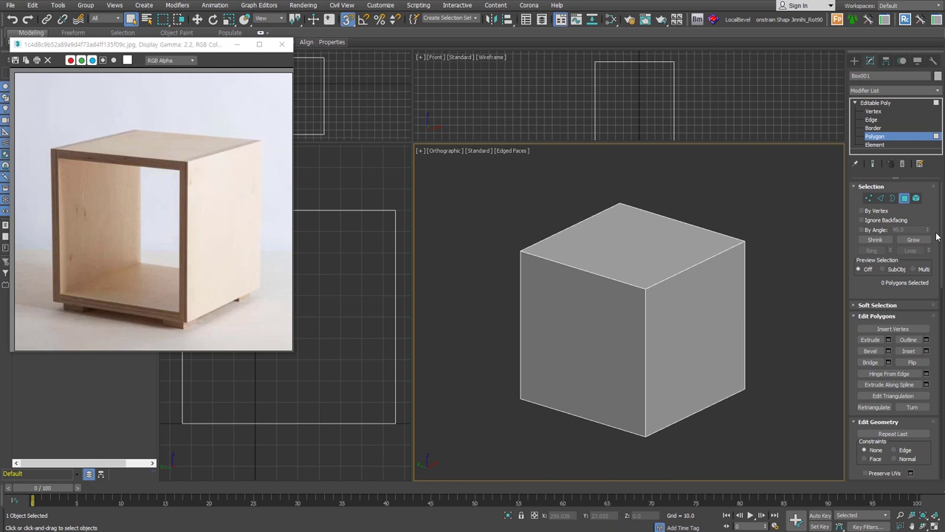
Select the cube's right and left faces at polygon level.
{"action": "middle_click_drag", "start_coordinate": [710, 345], "coordinate": [703, 375], "text": "alt"}
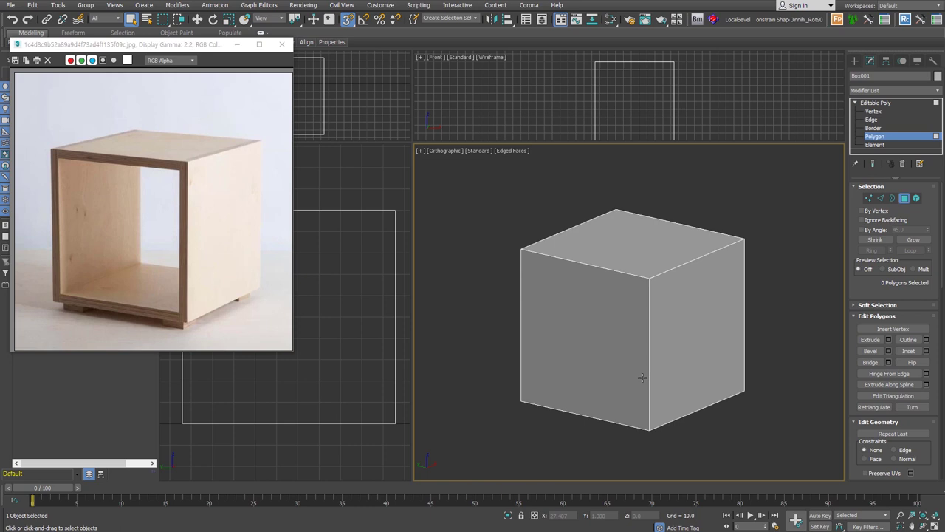
{"action": "left_click", "coordinate": [693, 331]}
{"action": "mouse_move", "coordinate": [605, 361]}
{"action": "middle_mouse_down", "text": "alt"}
{"action": "mouse_move", "coordinate": [681, 386]}
{"action": "mouse_move", "coordinate": [706, 343]}
{"action": "mouse_move", "coordinate": [596, 338]}
{"action": "mouse_move", "coordinate": [707, 375]}
{"action": "mouse_move", "coordinate": [664, 371]}
{"action": "middle_mouse_up", "text": "alt"}
{"action": "left_click", "coordinate": [553, 359], "text": "ctrl"}
{"action": "left_click", "coordinate": [667, 338], "text": "alt"}
{"action": "left_click", "coordinate": [706, 334]}
{"action": "left_click", "coordinate": [554, 344], "text": "ctrl"}
{"action": "left_click_drag", "start_coordinate": [872, 291], "coordinate": [876, 167]}
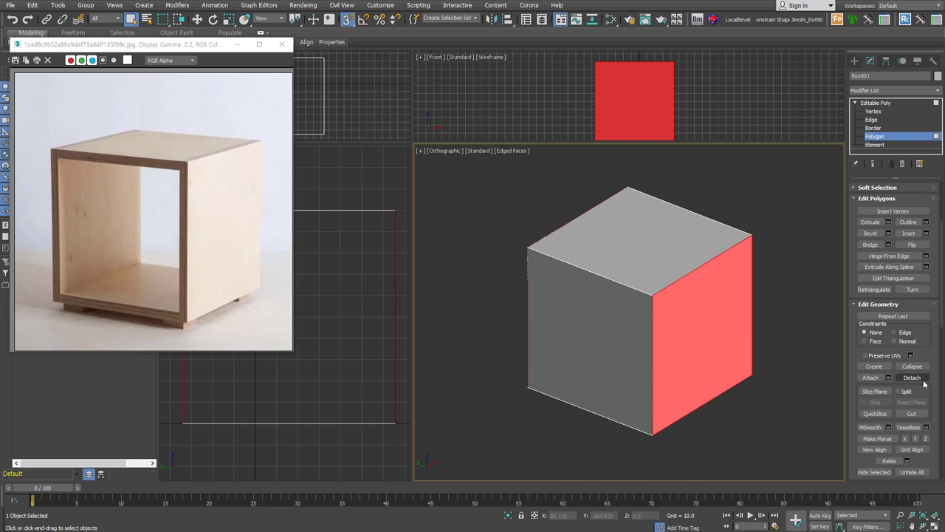
Detach the side faces (named 'bo'), then detach the top face from the cube.
{"action": "left_click", "coordinate": [913, 377]}
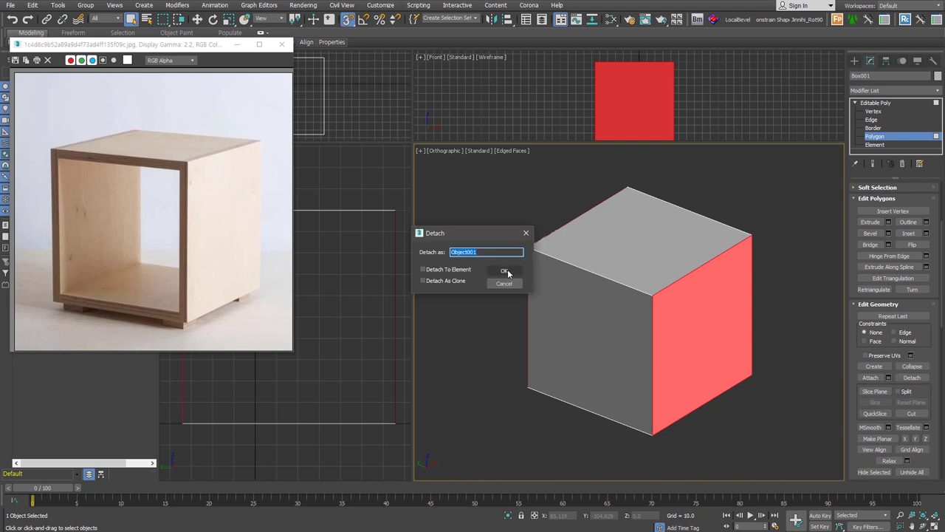
{"action": "type", "text": "bo"}
{"action": "left_click", "coordinate": [505, 270]}
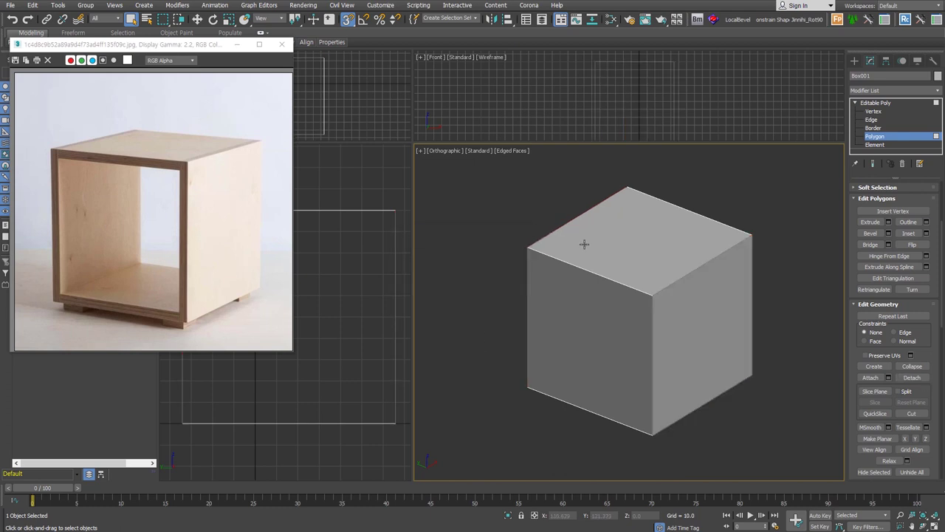
{"action": "left_click", "coordinate": [586, 241]}
{"action": "key", "text": "Delete"}
{"action": "mouse_move", "coordinate": [648, 383]}
{"action": "middle_mouse_down", "text": "alt"}
{"action": "mouse_move", "coordinate": [716, 321]}
{"action": "mouse_move", "coordinate": [593, 344]}
{"action": "middle_mouse_up", "text": "alt"}
{"action": "left_click", "coordinate": [645, 363]}
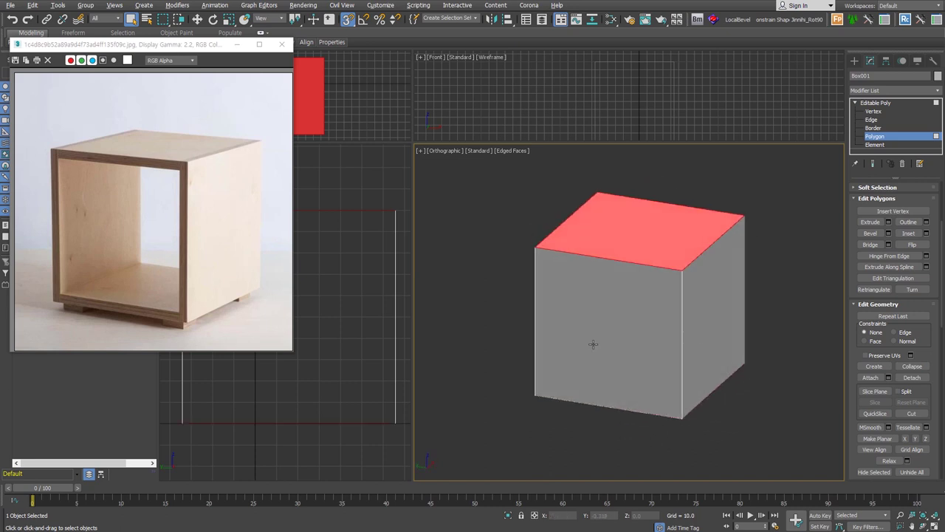
{"action": "left_click", "coordinate": [912, 377]}
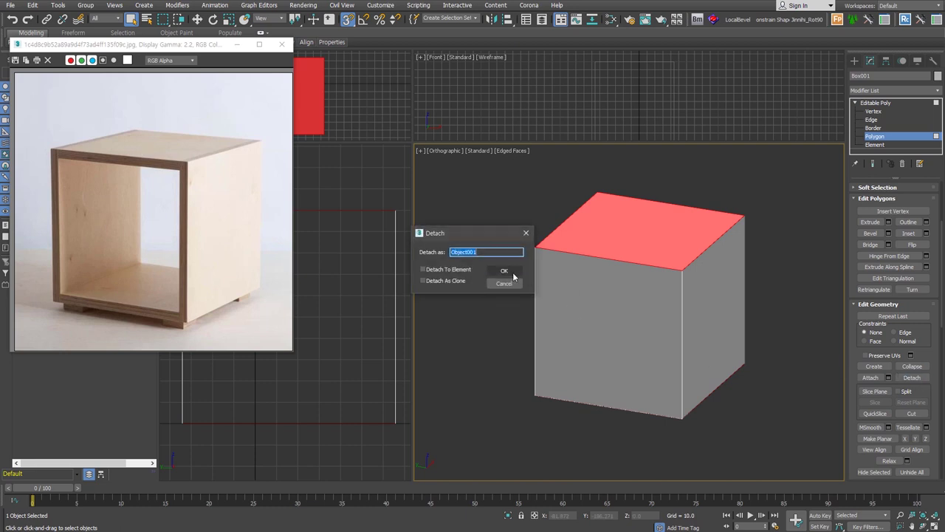
{"action": "left_click", "coordinate": [506, 272]}
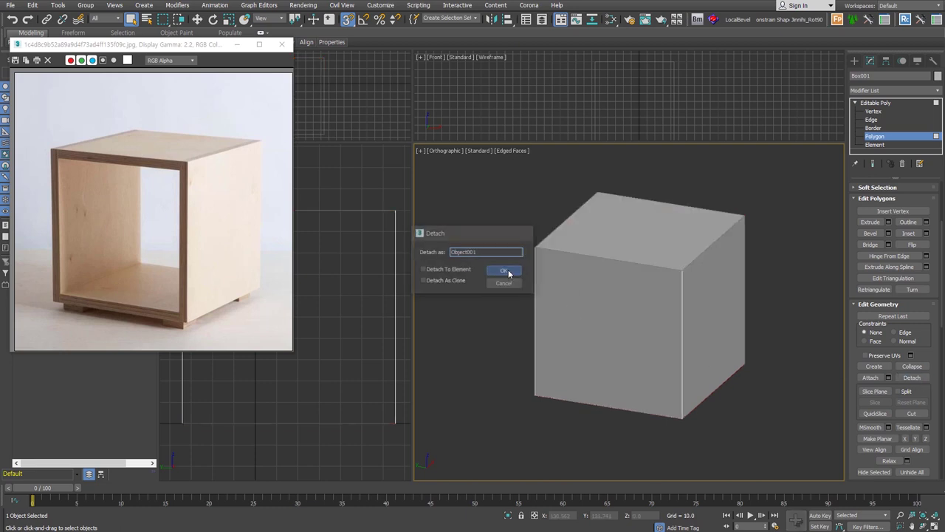
Move the detached front panel away, delete it, and reselect the open-fronted box.
{"action": "left_click", "coordinate": [913, 137]}
{"action": "right_click", "coordinate": [615, 299]}
{"action": "left_click", "coordinate": [627, 309]}
{"action": "mouse_move", "coordinate": [623, 316]}
{"action": "left_mouse_down"}
{"action": "mouse_move", "coordinate": [466, 430]}
{"action": "mouse_move", "coordinate": [696, 421]}
{"action": "mouse_move", "coordinate": [664, 437]}
{"action": "left_mouse_up"}
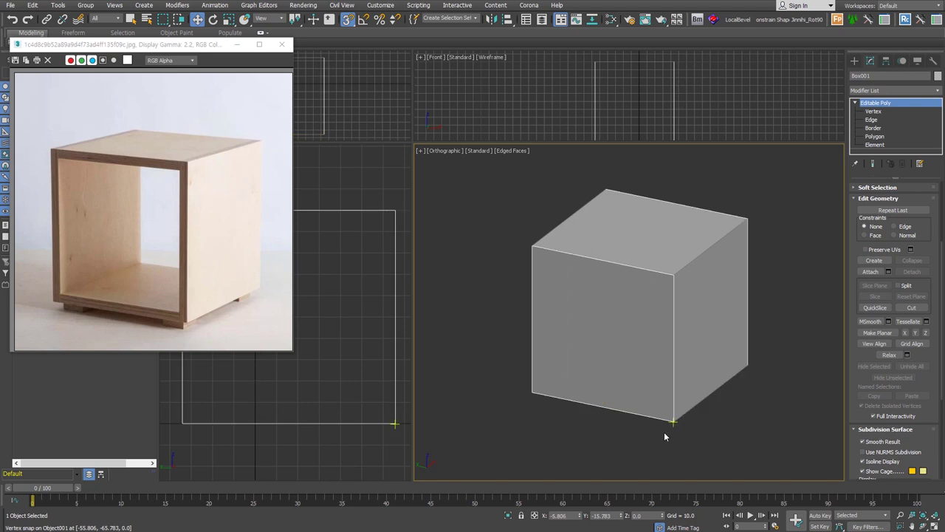
{"action": "key", "text": "Delete"}
{"action": "left_click", "coordinate": [689, 332]}
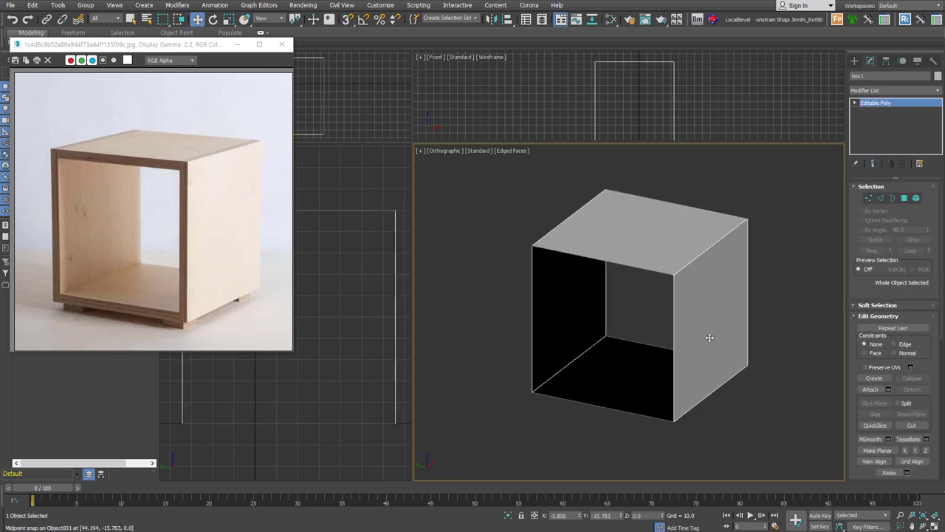
{"action": "middle_click_drag", "start_coordinate": [707, 306], "coordinate": [656, 283], "text": "alt"}
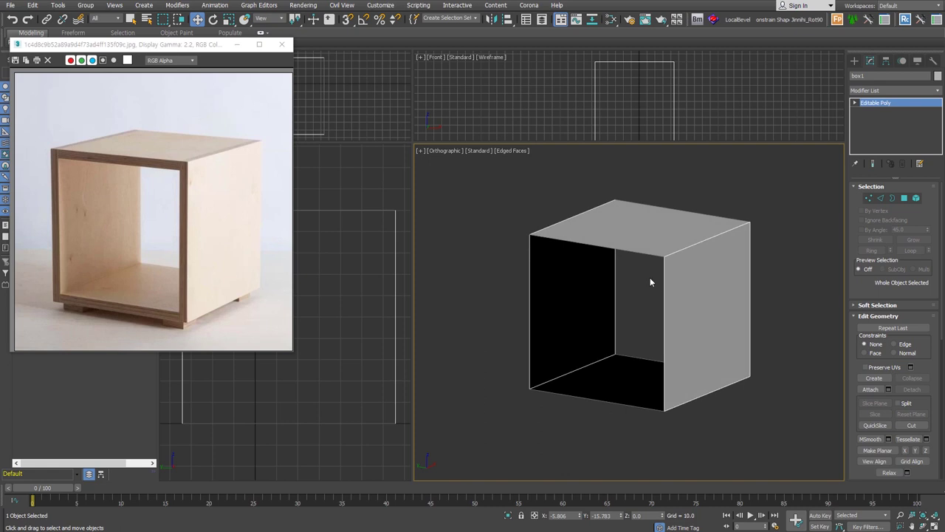
Add a Shell modifier to the box with Inner Amount 5.0 and Outer Amount 0.0.
{"action": "left_click", "coordinate": [893, 90]}
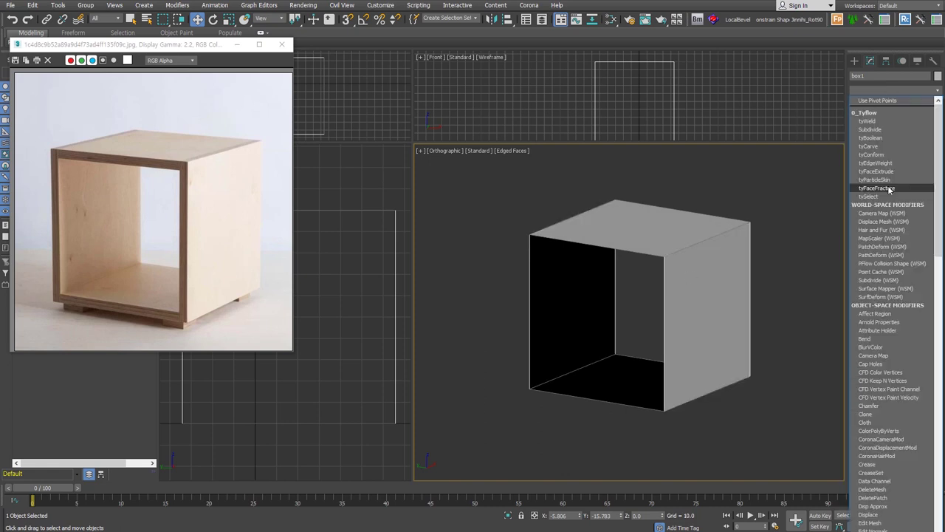
{"action": "scroll", "coordinate": [887, 186], "scroll_direction": "down", "scroll_amount": 10}
{"action": "left_click", "coordinate": [884, 101]}
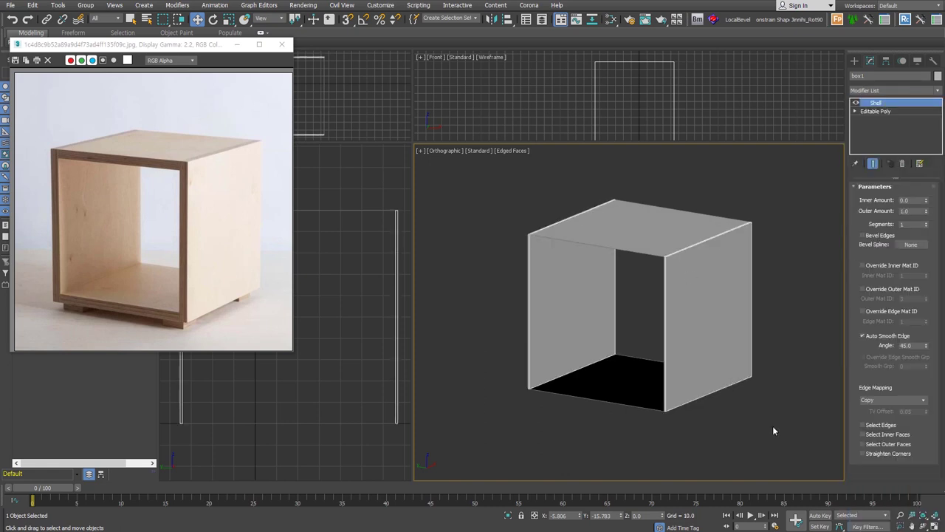
{"action": "right_click", "coordinate": [927, 213]}
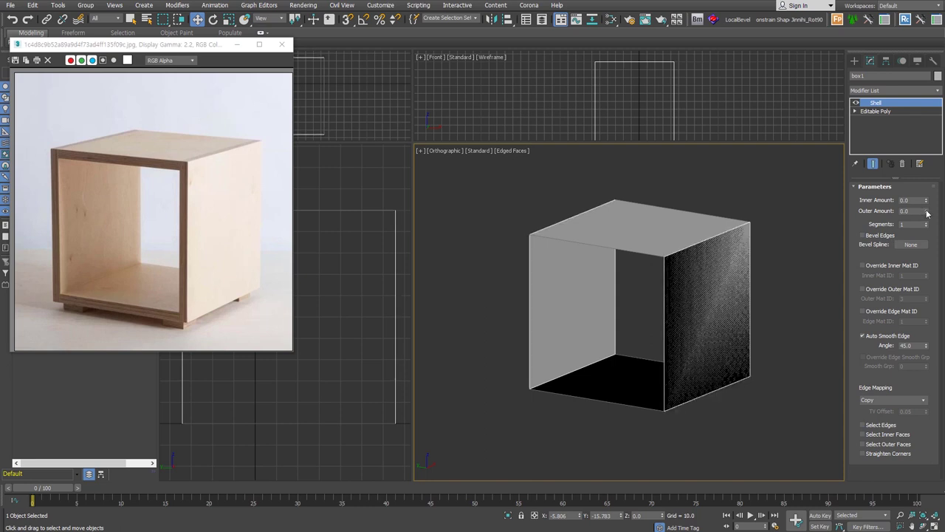
{"action": "right_click", "coordinate": [926, 200]}
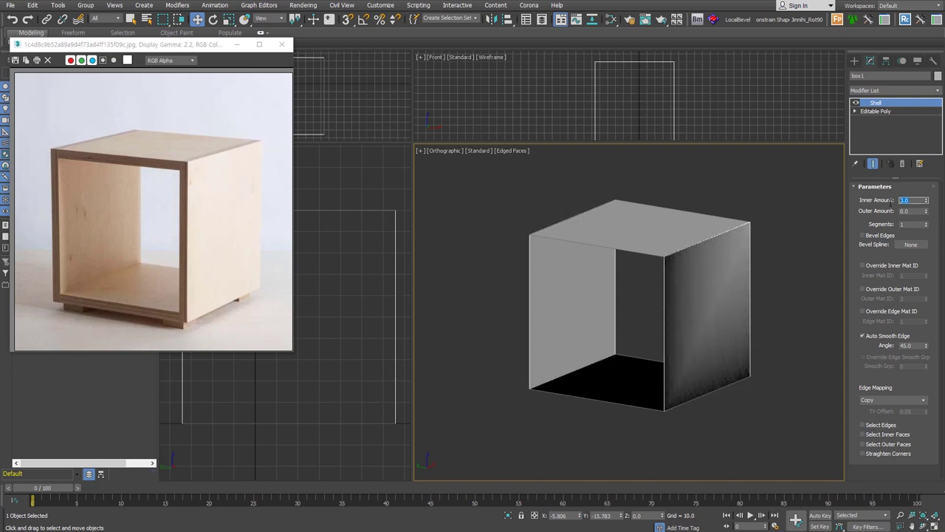
{"action": "type", "text": "5"}
{"action": "key", "text": "Return"}
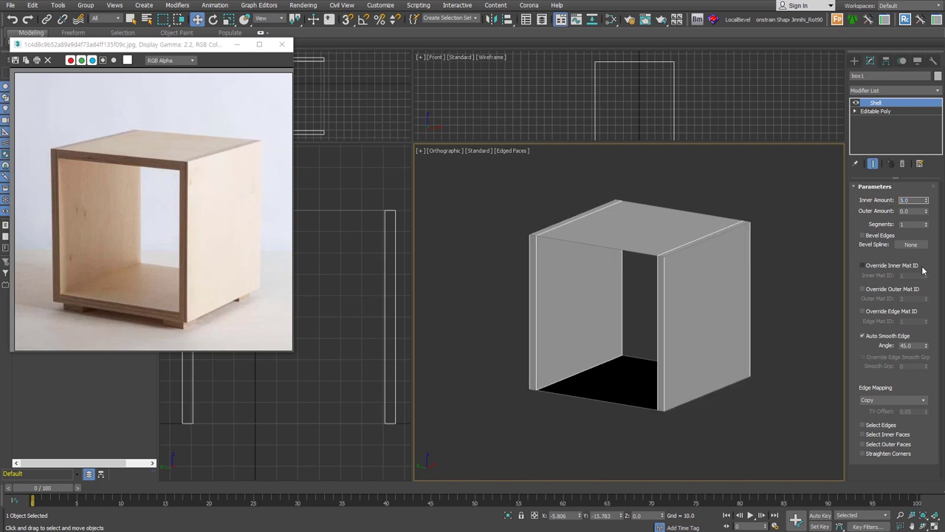
{"action": "left_click", "coordinate": [658, 217]}
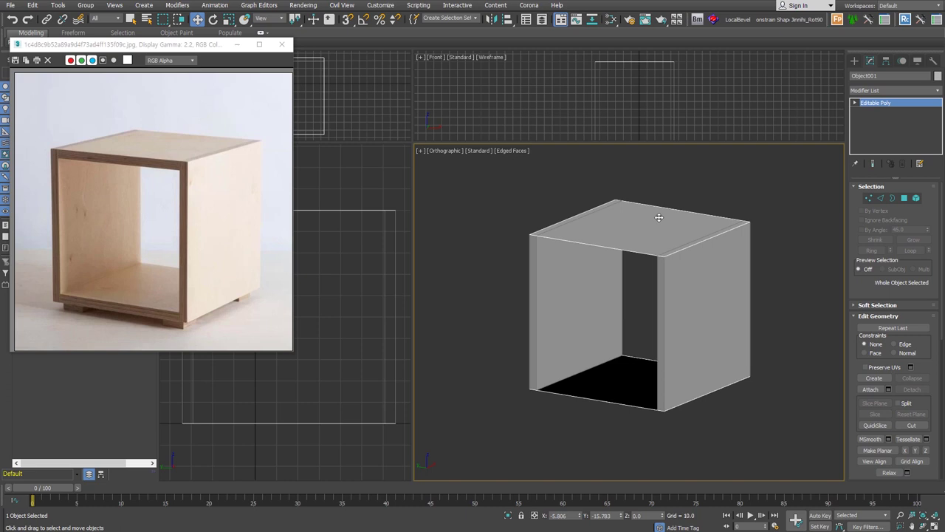
{"action": "key", "text": "ctrl+z"}
Deselect, zoom into the box's corner, and reselect the box.
{"action": "left_click", "coordinate": [768, 265]}
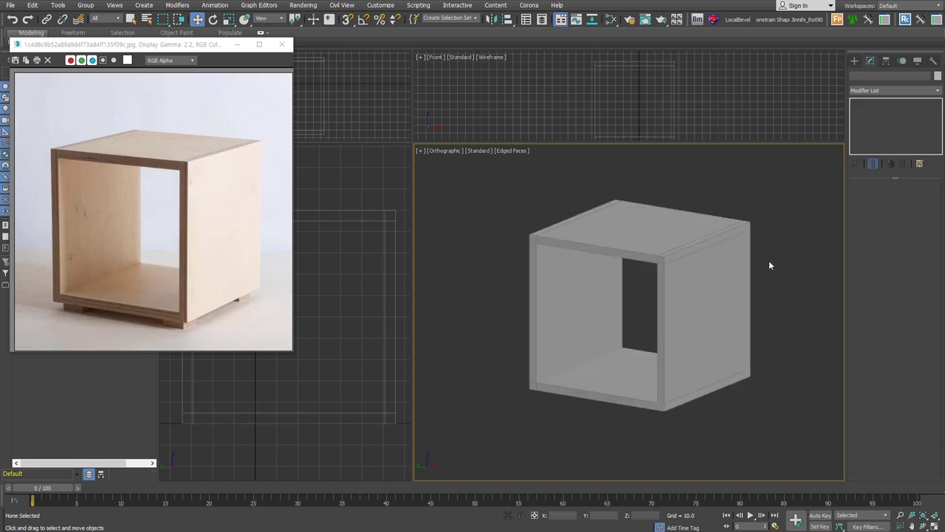
{"action": "scroll", "coordinate": [662, 258], "scroll_direction": "up", "scroll_amount": 2}
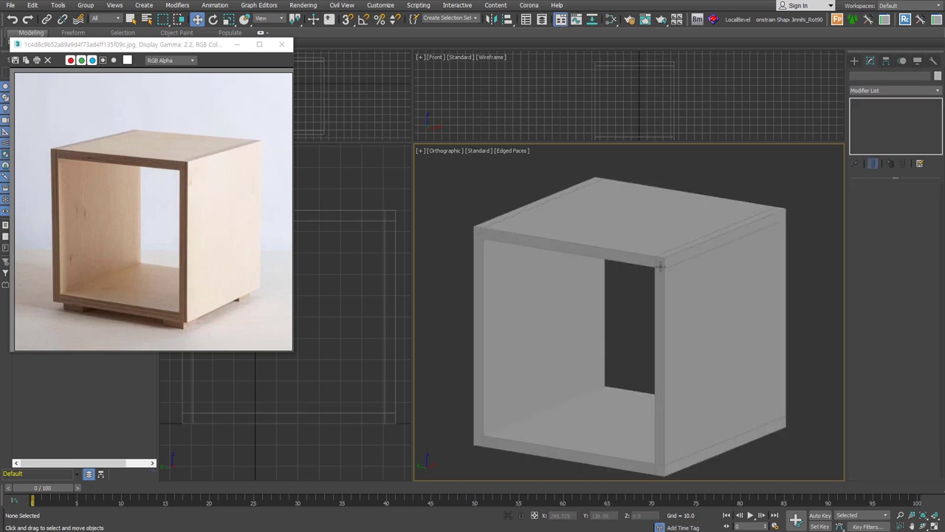
{"action": "left_click", "coordinate": [641, 260]}
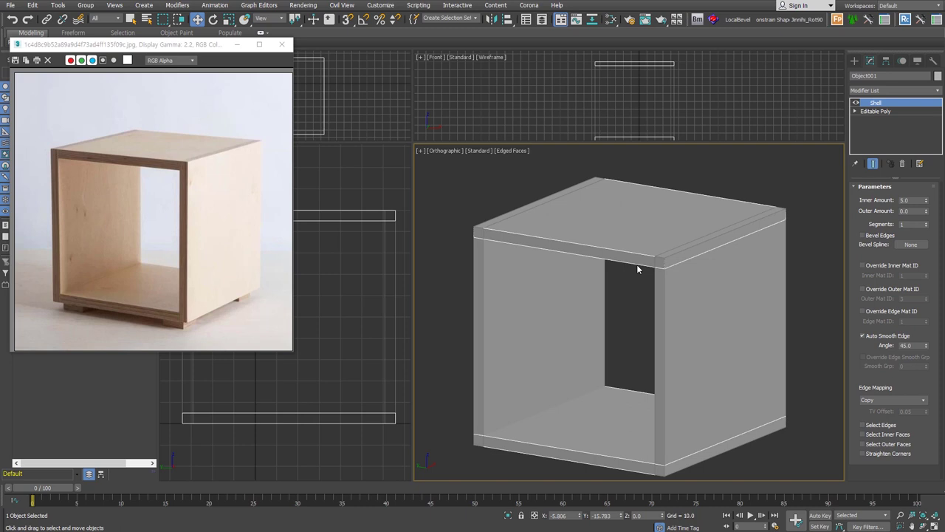
Chamfer four outer edges of the Editable Poly box by 5.
{"action": "left_click", "coordinate": [855, 111]}
{"action": "left_click", "coordinate": [874, 130]}
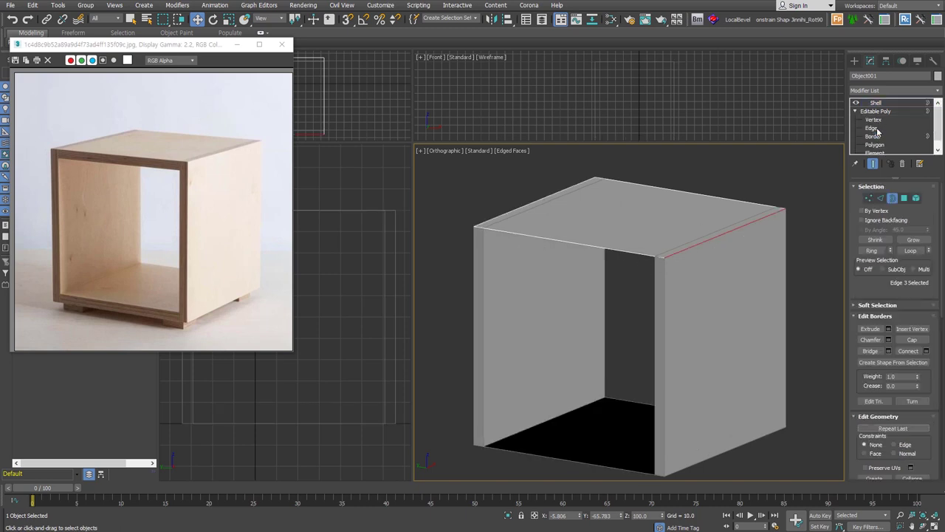
{"action": "left_click", "coordinate": [757, 265]}
{"action": "mouse_move", "coordinate": [755, 265]}
{"action": "middle_mouse_down", "text": "alt"}
{"action": "mouse_move", "coordinate": [672, 278]}
{"action": "mouse_move", "coordinate": [686, 258]}
{"action": "middle_mouse_up", "text": "alt"}
{"action": "left_click_drag", "start_coordinate": [657, 175], "coordinate": [630, 392]}
{"action": "left_click_drag", "start_coordinate": [618, 434], "coordinate": [616, 434]}
{"action": "middle_click_drag", "start_coordinate": [616, 434], "coordinate": [605, 346], "text": "alt"}
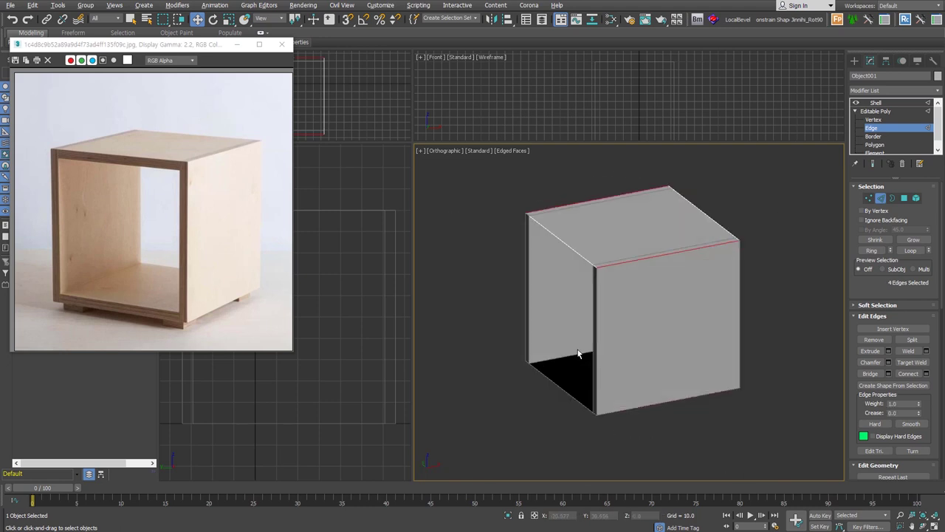
{"action": "right_click", "coordinate": [697, 244]}
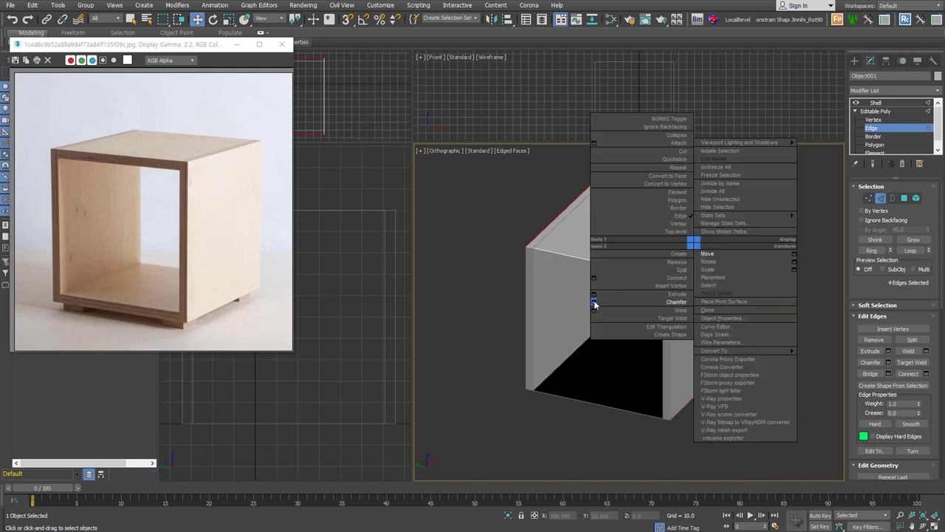
{"action": "left_click", "coordinate": [593, 303]}
{"action": "type", "text": "5"}
{"action": "key", "text": "Return"}
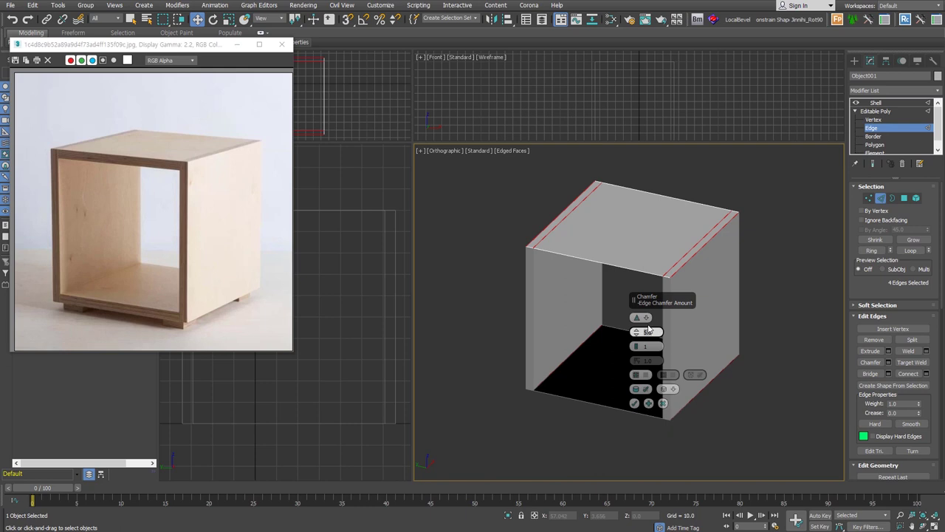
{"action": "left_click", "coordinate": [646, 376]}
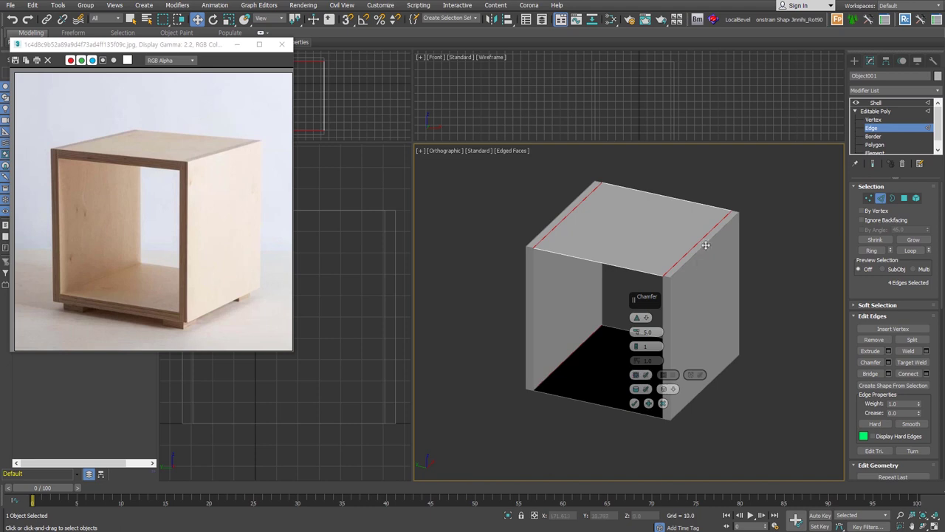
{"action": "left_click", "coordinate": [635, 402]}
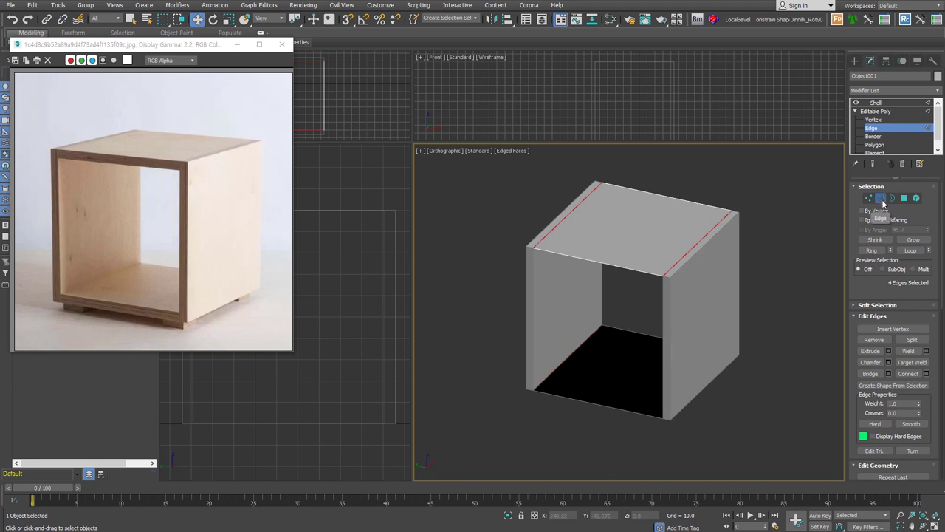
Return to the Shell level, select all objects and hide them.
{"action": "left_click", "coordinate": [883, 201]}
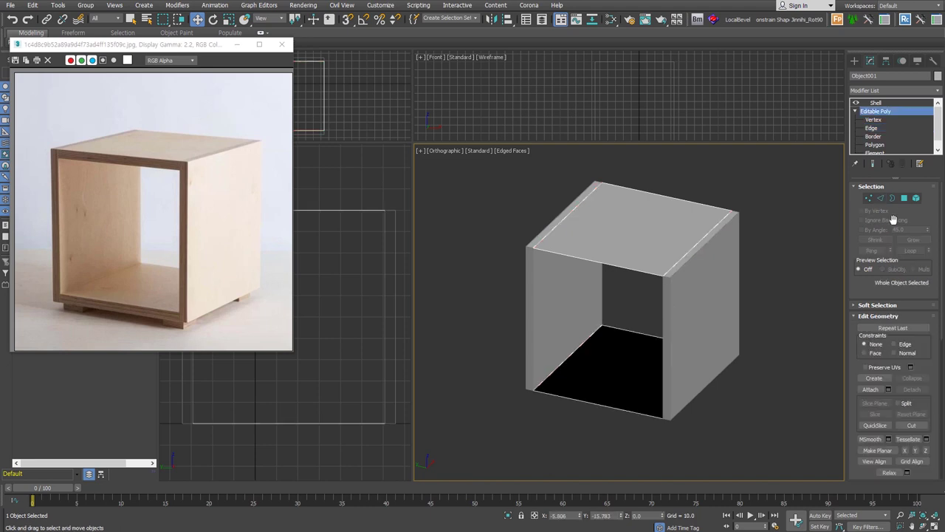
{"action": "left_click", "coordinate": [875, 102]}
{"action": "key", "text": "ctrl+a"}
{"action": "mouse_move", "coordinate": [667, 326]}
{"action": "middle_mouse_down", "text": "alt"}
{"action": "mouse_move", "coordinate": [685, 327]}
{"action": "mouse_move", "coordinate": [660, 326]}
{"action": "middle_mouse_up", "text": "alt"}
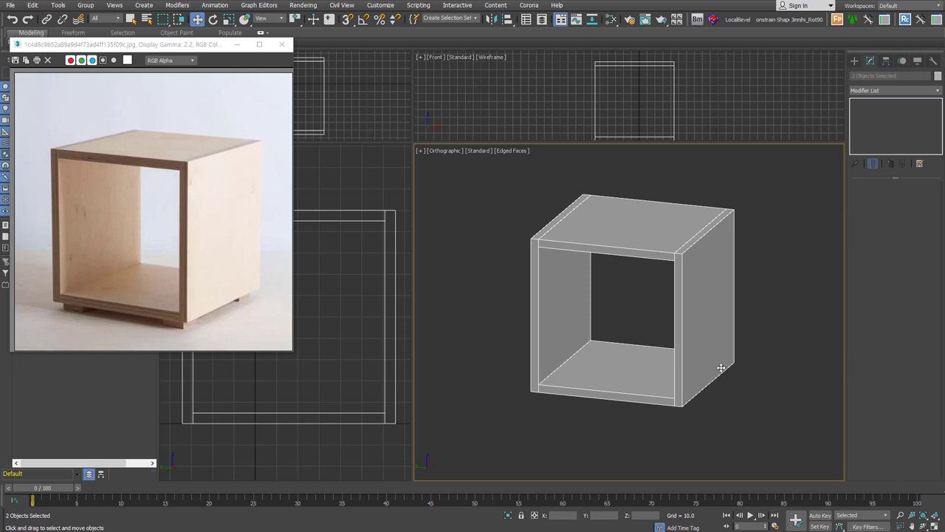
{"action": "middle_click_drag", "start_coordinate": [719, 367], "coordinate": [716, 374]}
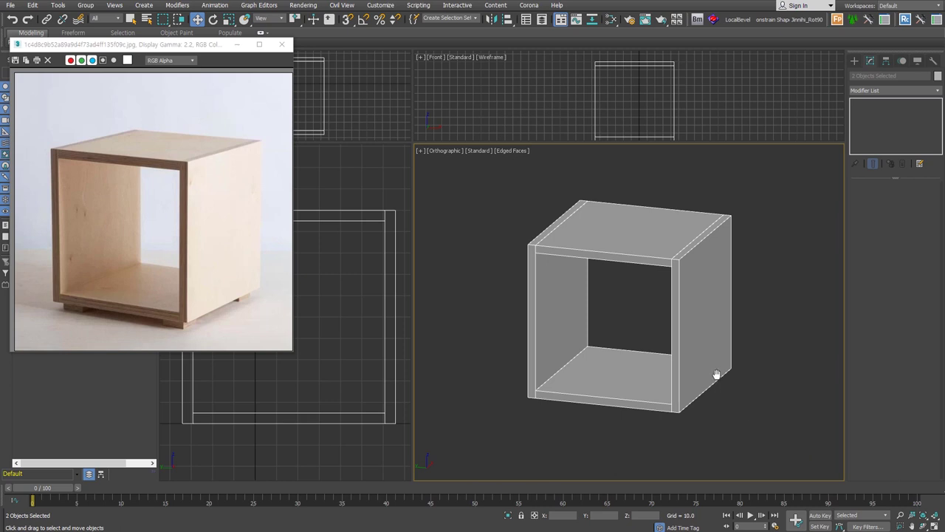
{"action": "key", "text": "Delete"}
In the Front view, draw a plane with length and width 100.
{"action": "key", "text": "f"}
{"action": "left_click", "coordinate": [855, 60]}
{"action": "left_click", "coordinate": [913, 161]}
{"action": "left_click_drag", "start_coordinate": [565, 197], "coordinate": [618, 305]}
{"action": "left_click_drag", "start_coordinate": [678, 338], "coordinate": [761, 411]}
{"action": "double_click", "coordinate": [907, 262]}
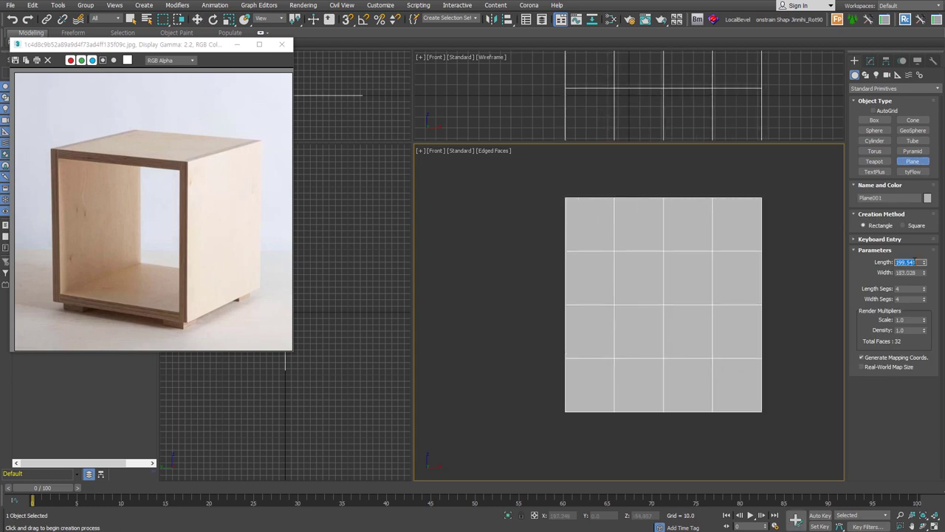
{"action": "type", "text": "100"}
{"action": "key", "text": "Tab"}
{"action": "type", "text": "100"}
{"action": "key", "text": "Return"}
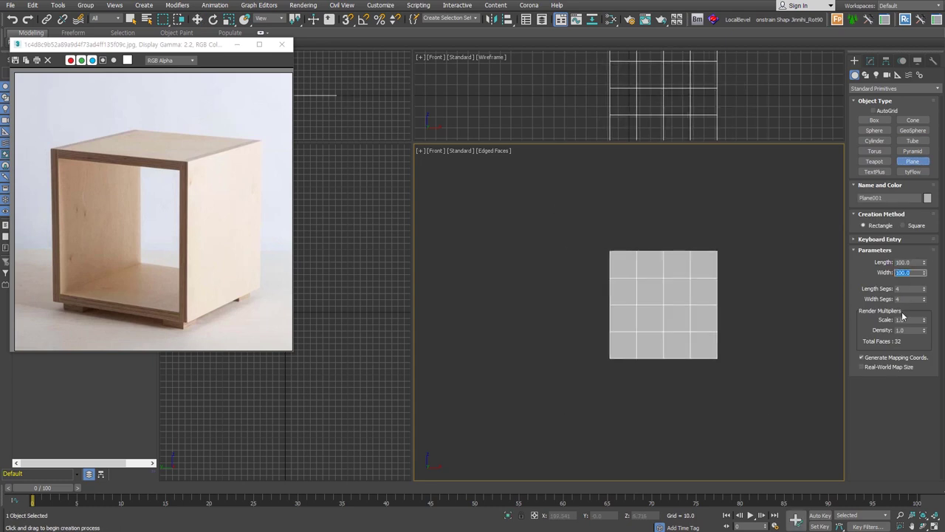
{"action": "key", "text": "z"}
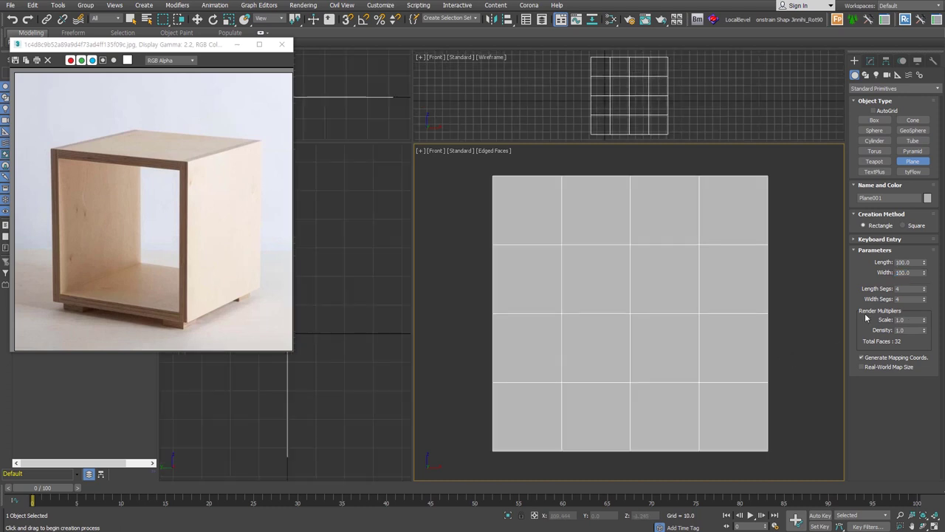
Reduce the plane's length and width segments to 1 and convert it to Editable Poly.
{"action": "right_click", "coordinate": [924, 289]}
{"action": "right_click", "coordinate": [923, 299]}
{"action": "right_click", "coordinate": [573, 225]}
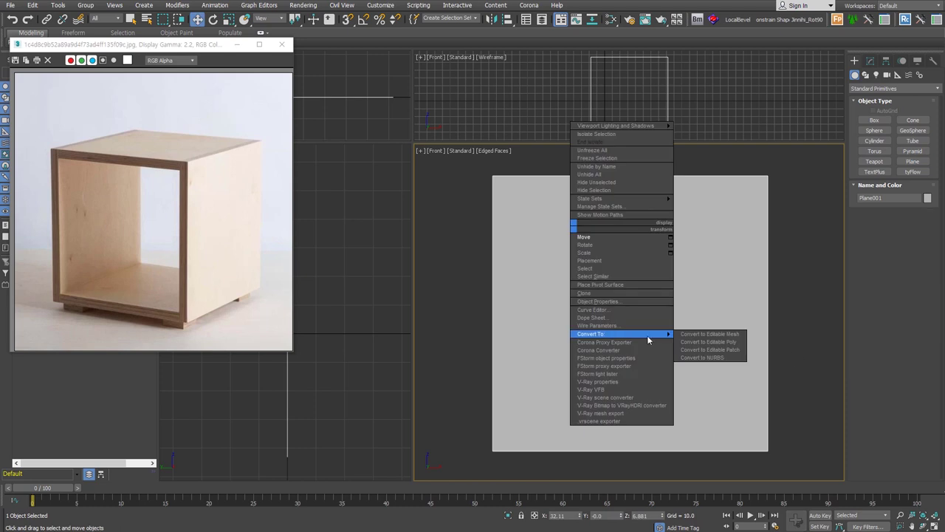
{"action": "left_click", "coordinate": [740, 348]}
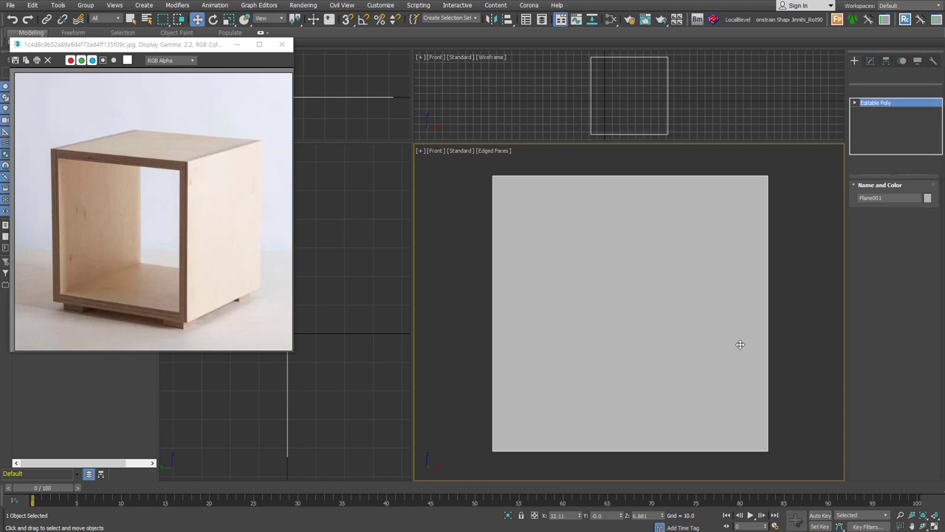
Chamfer the plane's left and right edges.
{"action": "key", "text": "2"}
{"action": "left_click_drag", "start_coordinate": [541, 294], "coordinate": [459, 281]}
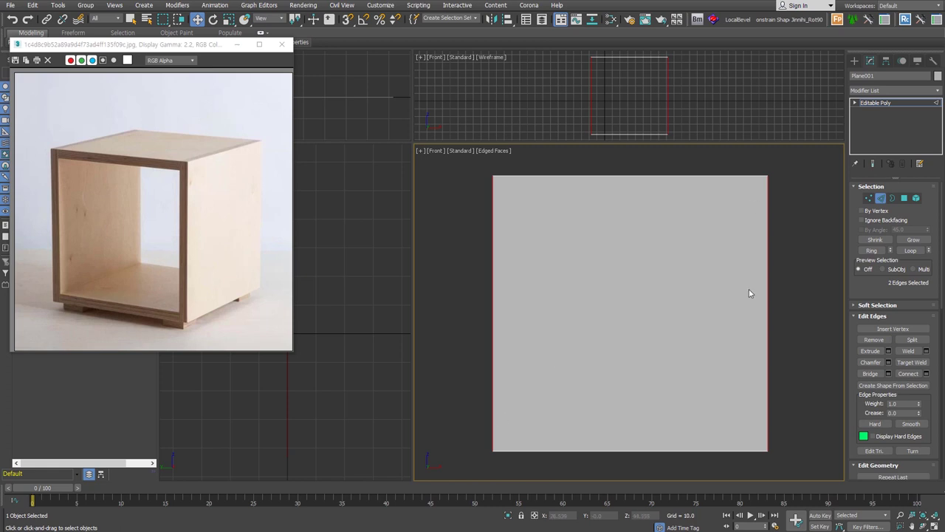
{"action": "right_click", "coordinate": [654, 278]}
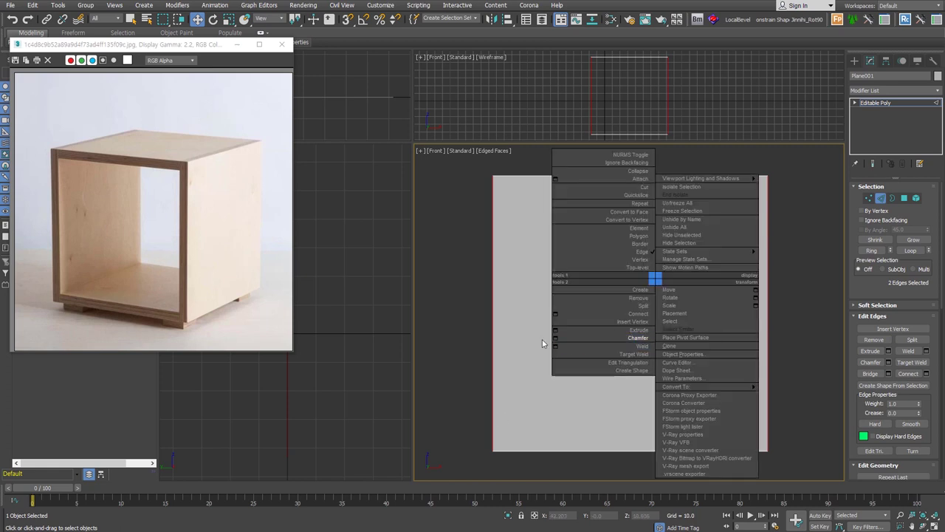
{"action": "left_click", "coordinate": [555, 338]}
{"action": "type", "text": "00"}
{"action": "key", "text": "Return"}
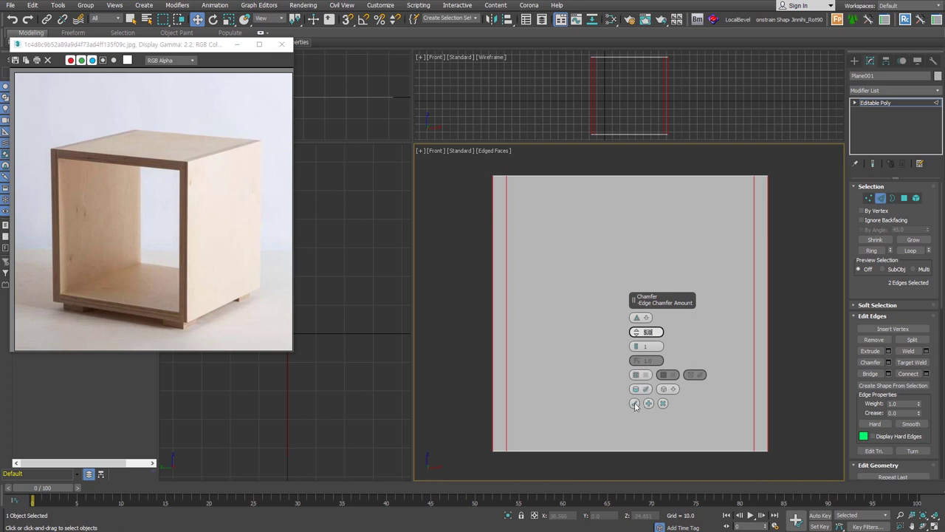
{"action": "left_click", "coordinate": [633, 403]}
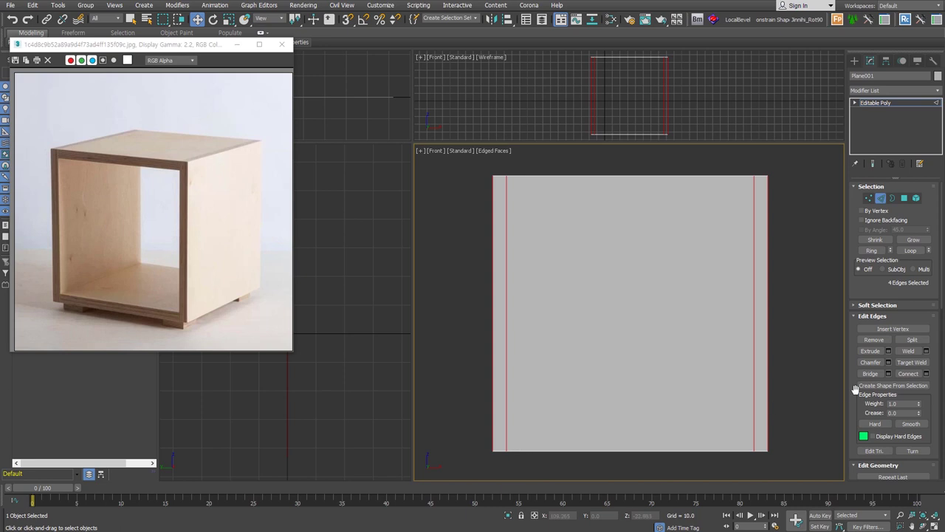
Chamfer the plane's top and bottom edges as well.
{"action": "key", "text": "4"}
{"action": "left_click", "coordinate": [705, 251]}
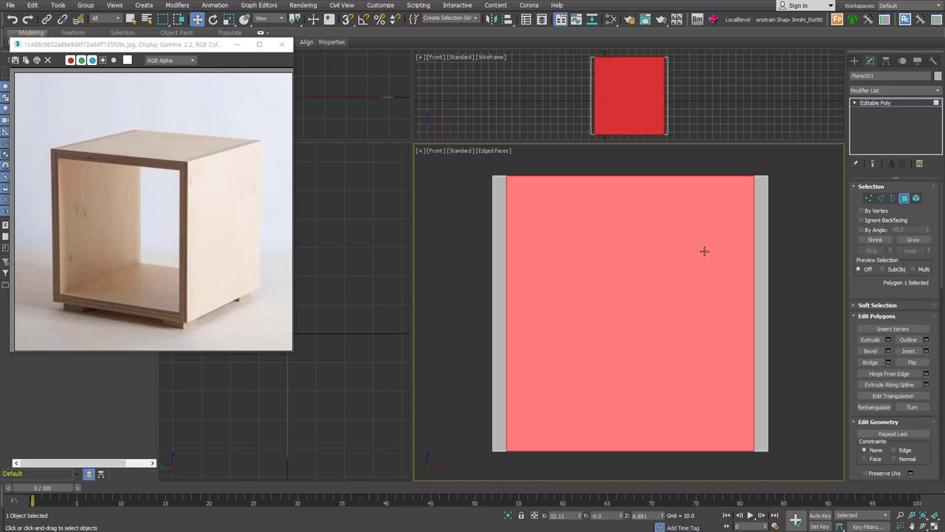
{"action": "mouse_move", "coordinate": [671, 230]}
{"action": "left_mouse_down"}
{"action": "mouse_move", "coordinate": [565, 264]}
{"action": "mouse_move", "coordinate": [720, 283]}
{"action": "mouse_move", "coordinate": [687, 256]}
{"action": "left_mouse_up"}
{"action": "key", "text": "2"}
{"action": "left_click_drag", "start_coordinate": [677, 158], "coordinate": [625, 436]}
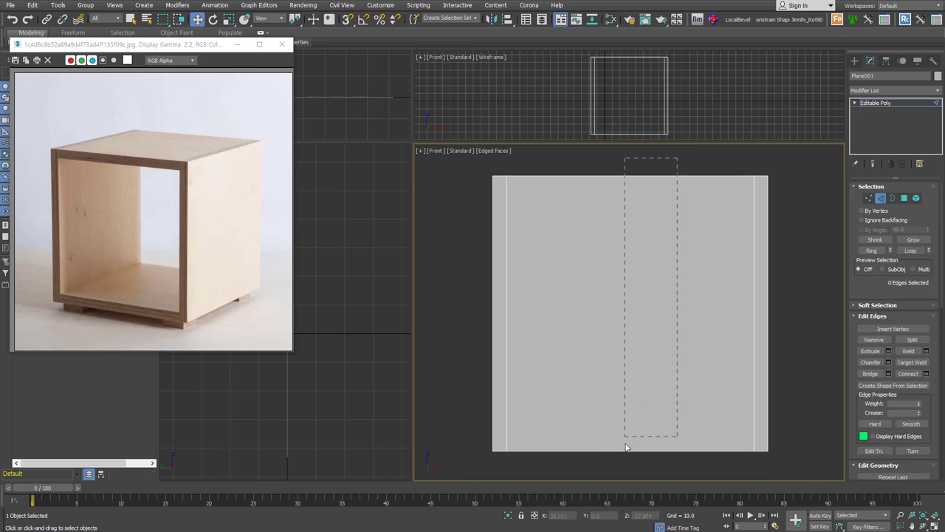
{"action": "left_click_drag", "start_coordinate": [623, 474], "coordinate": [624, 475]}
{"action": "right_click", "coordinate": [627, 316]}
{"action": "left_click", "coordinate": [531, 354]}
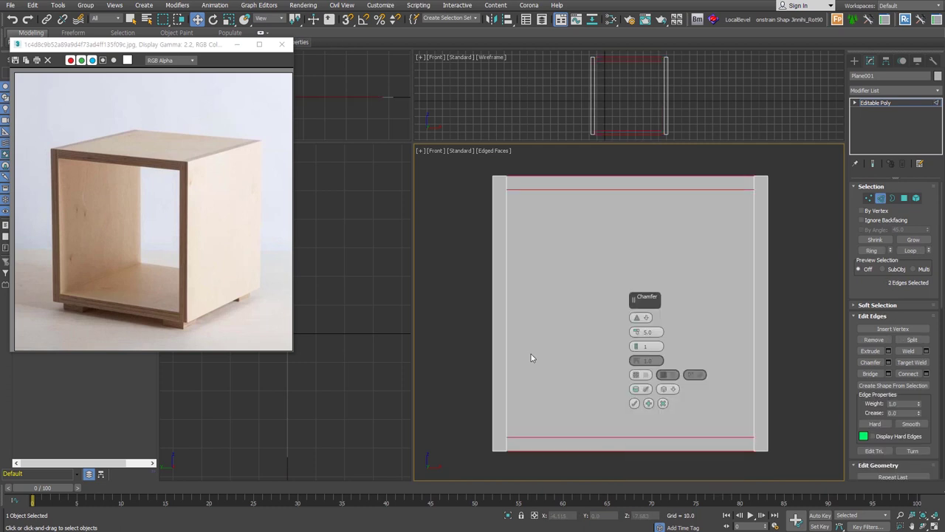
{"action": "left_click", "coordinate": [634, 403]}
Delete the centre polygon to leave an open square frame.
{"action": "key", "text": "4"}
{"action": "left_click", "coordinate": [659, 318]}
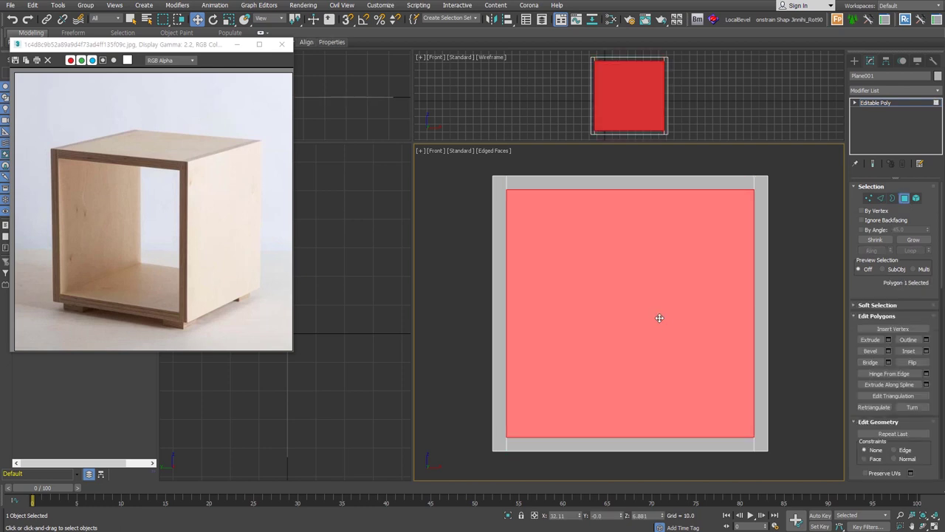
{"action": "key", "text": "Delete"}
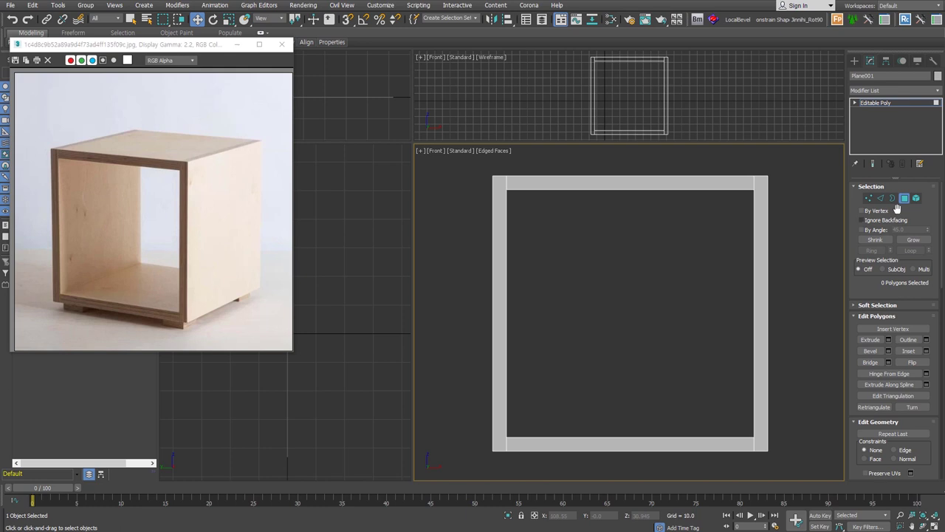
{"action": "left_click", "coordinate": [903, 198]}
{"action": "middle_click_drag", "start_coordinate": [735, 287], "coordinate": [658, 317], "text": "alt"}
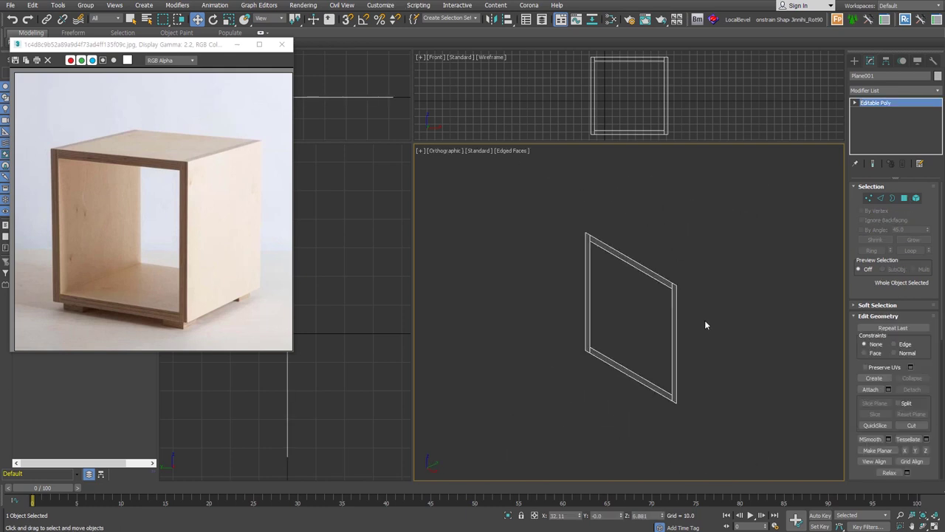
Thicken the frame with a Shell modifier and unhide the cube box.
{"action": "key", "text": "alt+s"}
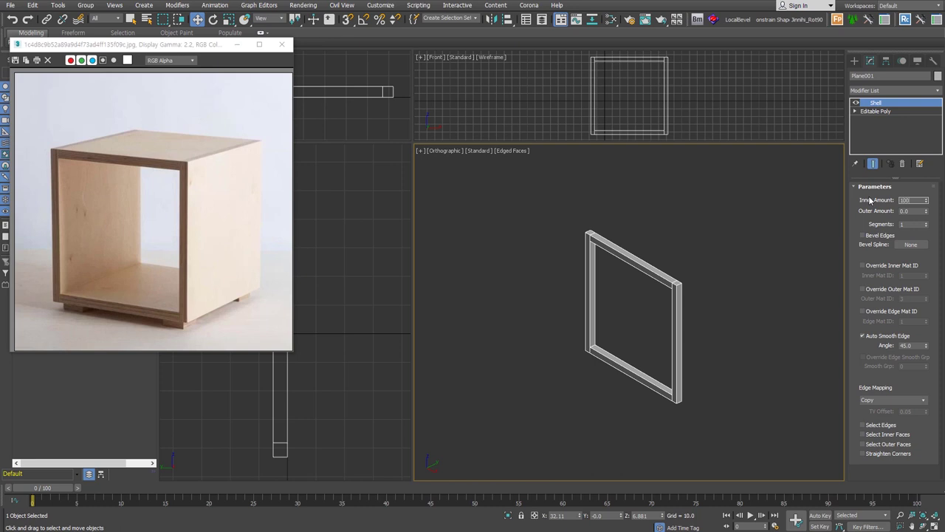
{"action": "key", "text": "Return"}
{"action": "key", "text": "z"}
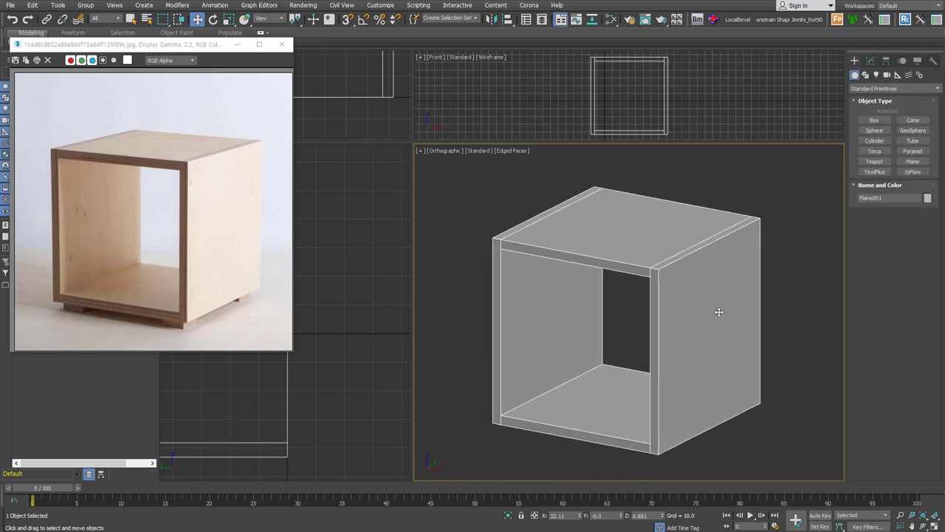